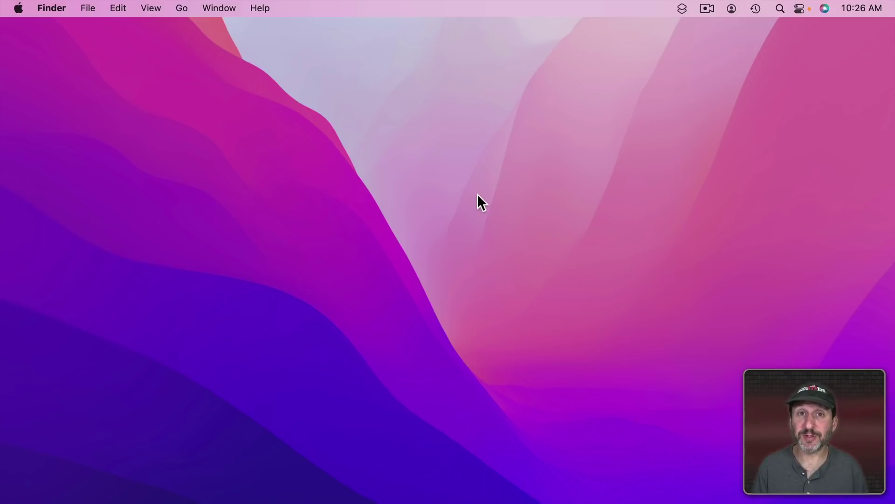
# Open Mission Control from Finder and expand the Spaces bar showing Desktop 1, Safari and Mail
pyautogui.press('ctrl')
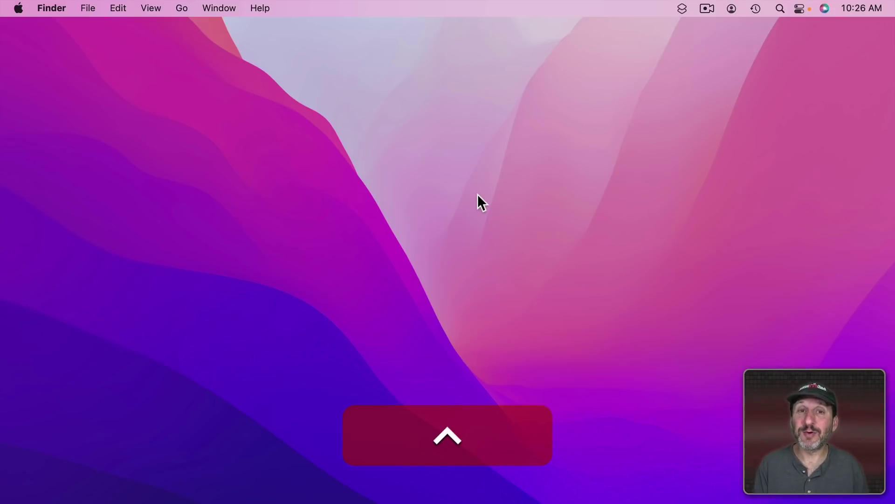
pyautogui.hotkey('ctrl', 'Up')
pyautogui.moveTo(438, 15)
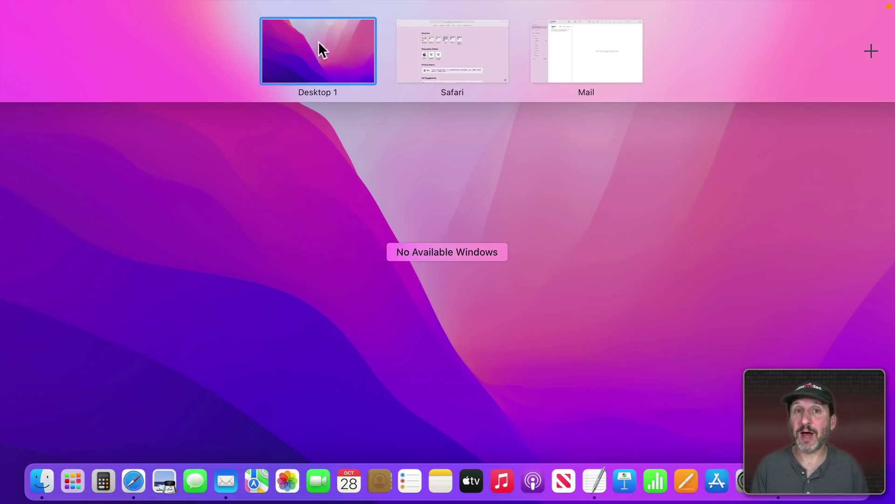
# Switch to the full-screen Safari space and preview the MacMost and Business Favorites folders
pyautogui.click(466, 56)
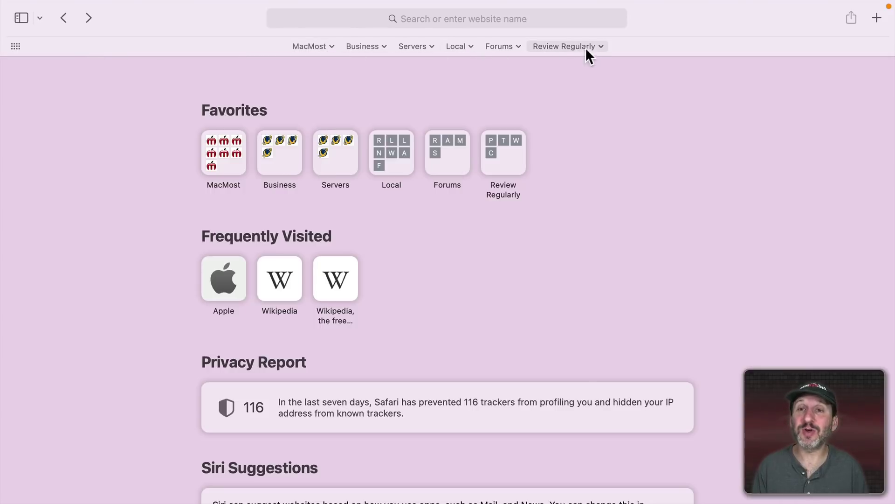
pyautogui.click(310, 47)
pyautogui.click(362, 47)
pyautogui.click(368, 46)
pyautogui.click(411, 46)
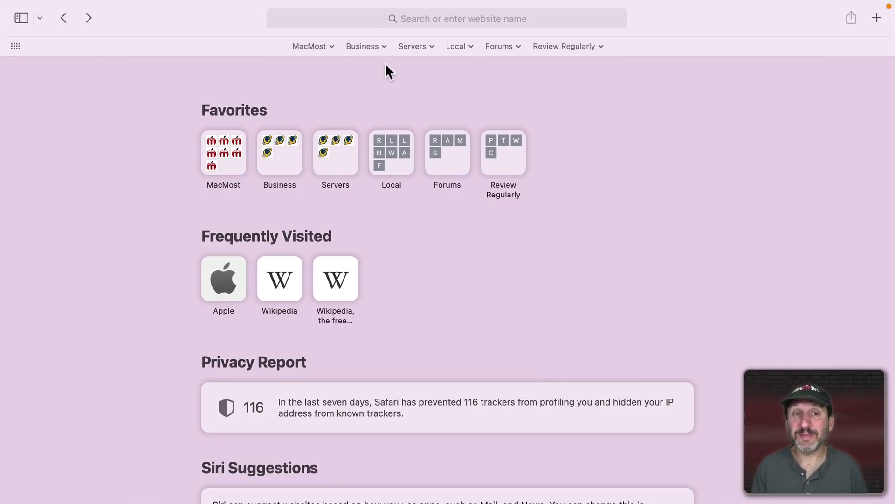
# Browse the bookmark lists of the MacMost, Business, Servers and Local Favorites folders
pyautogui.click(306, 45)
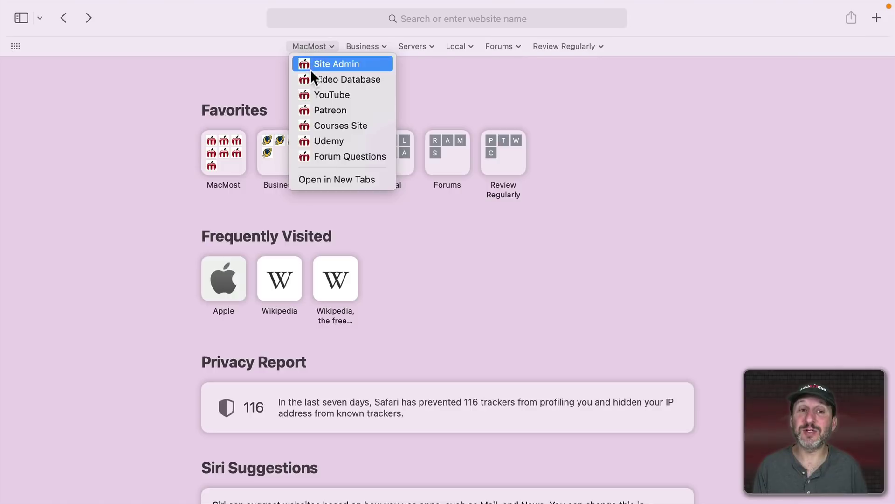
pyautogui.click(368, 46)
pyautogui.click(369, 46)
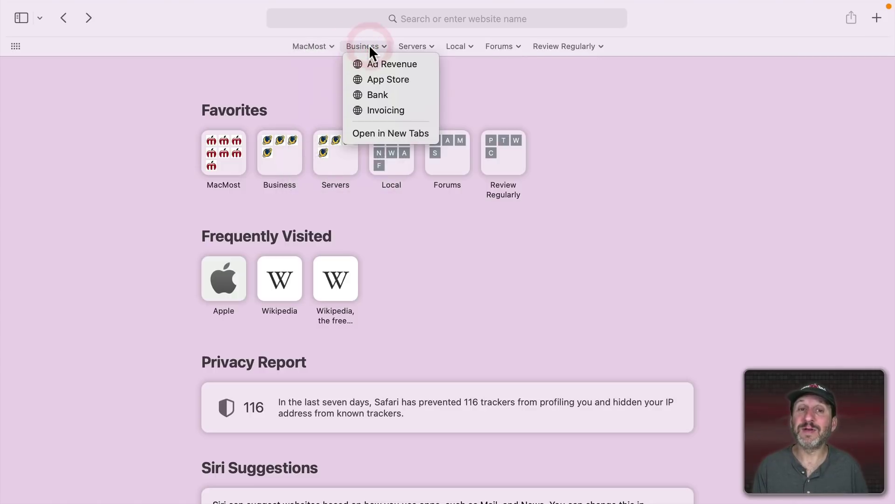
pyautogui.click(416, 46)
pyautogui.click(419, 46)
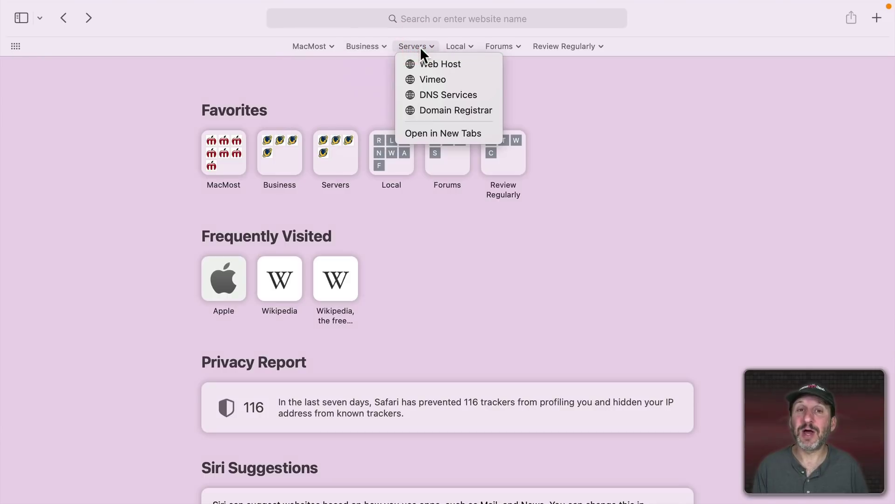
pyautogui.click(417, 45)
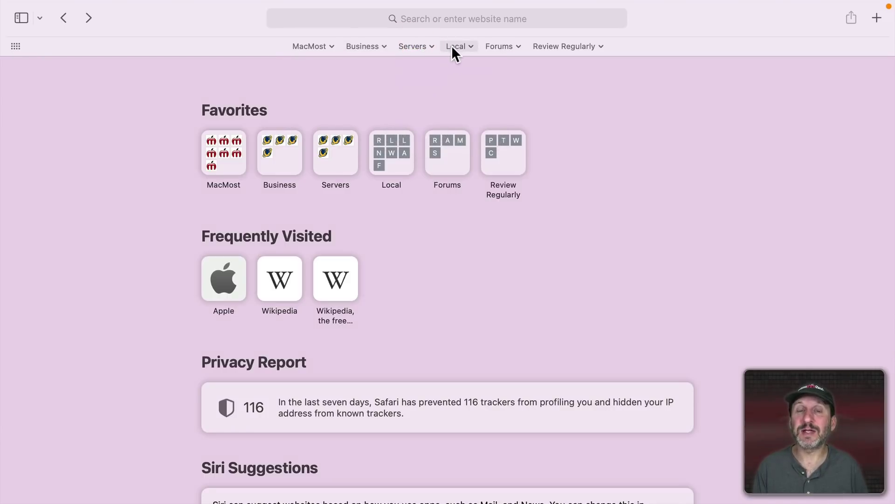
pyautogui.click(452, 46)
pyautogui.click(475, 46)
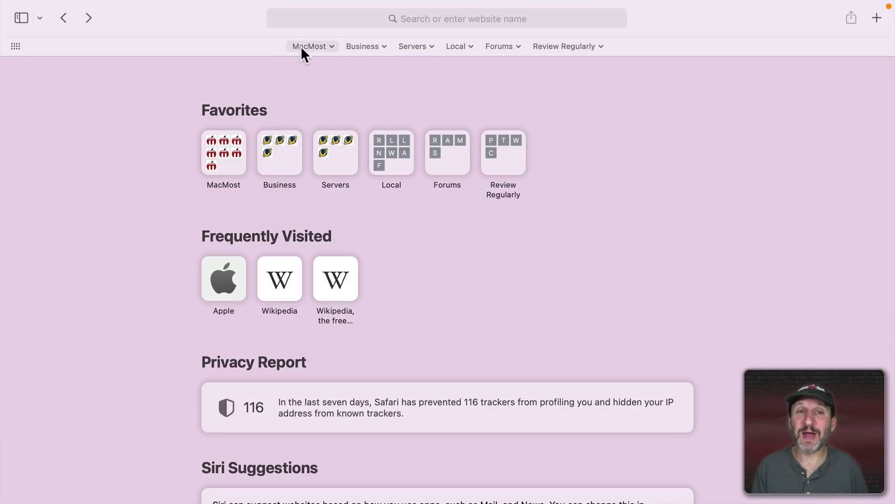
# Open Edit Bookmarks from the Bookmarks menu and expand Favorites to list its folders
pyautogui.moveTo(174, 7)
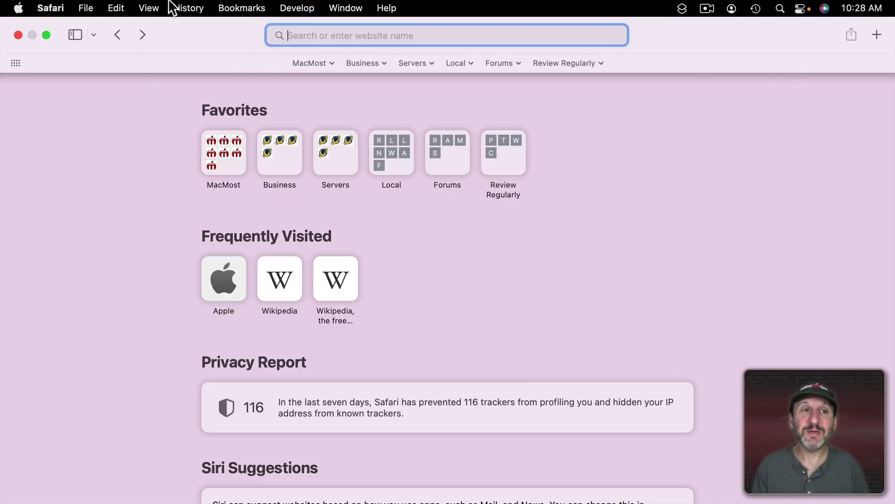
pyautogui.click(223, 8)
pyautogui.click(239, 65)
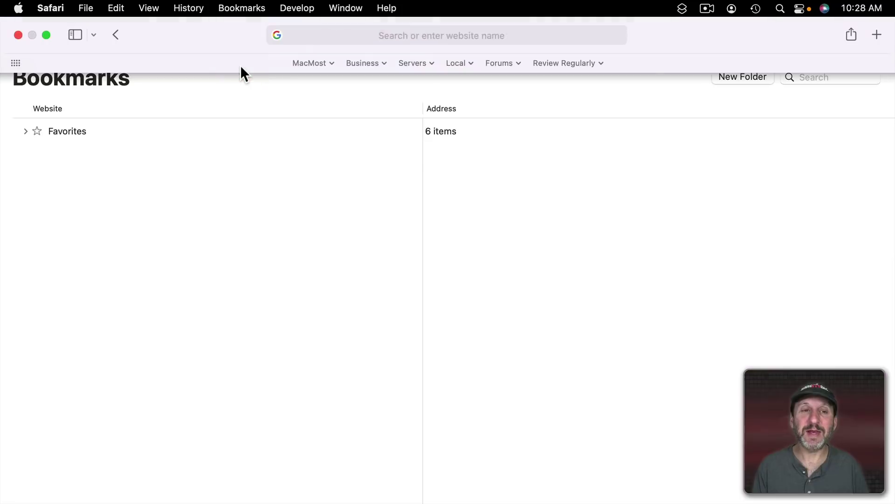
pyautogui.click(26, 133)
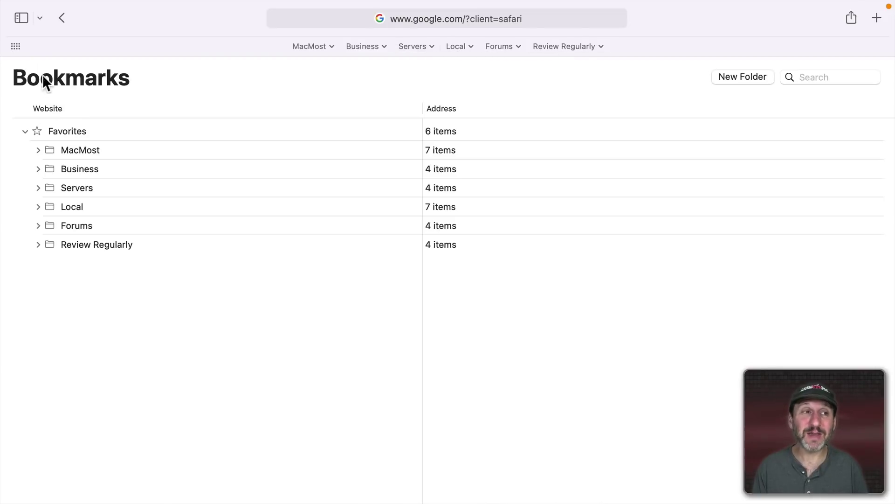
# Toggle the sidebar, then expand and collapse the MacMost folder's seven bookmarks
pyautogui.click(21, 19)
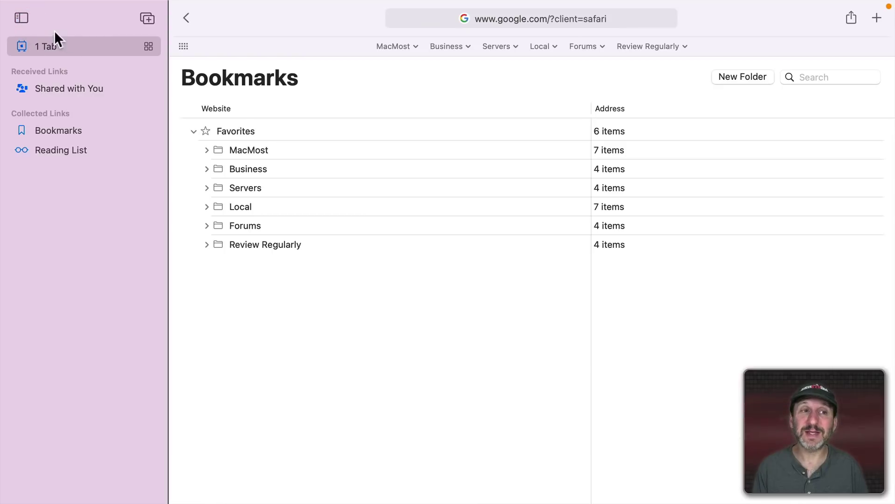
pyautogui.click(21, 18)
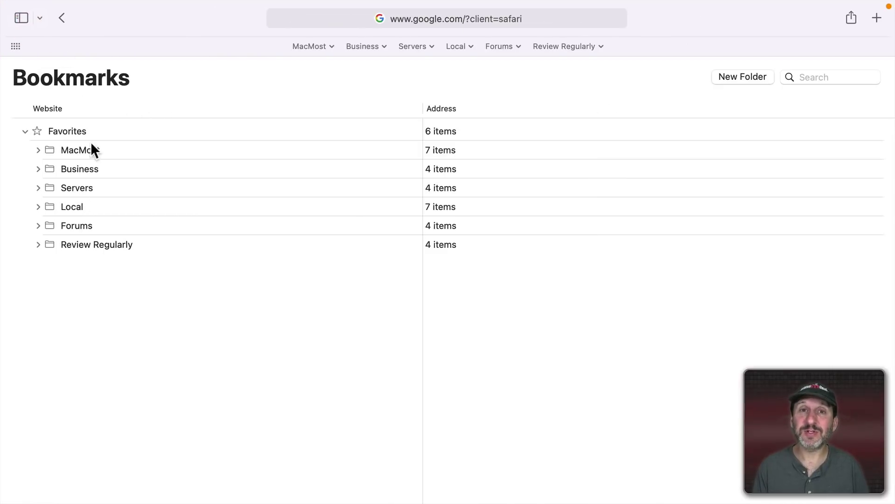
pyautogui.click(38, 151)
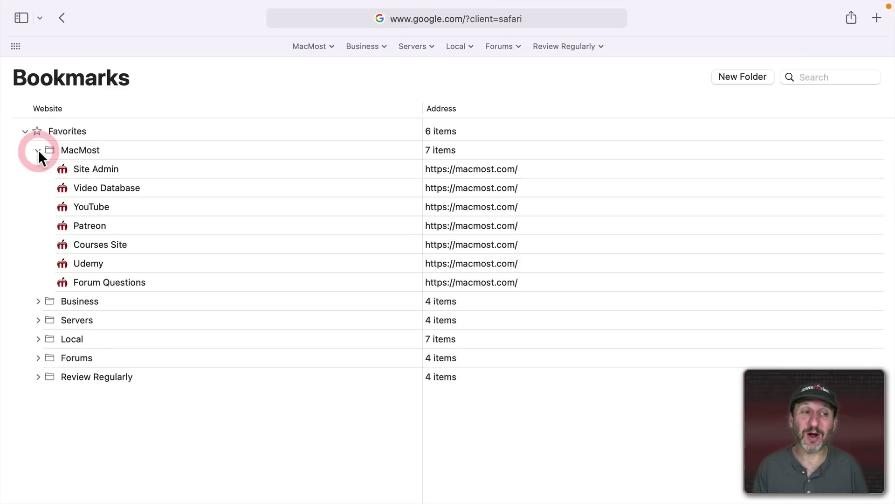
pyautogui.click(39, 150)
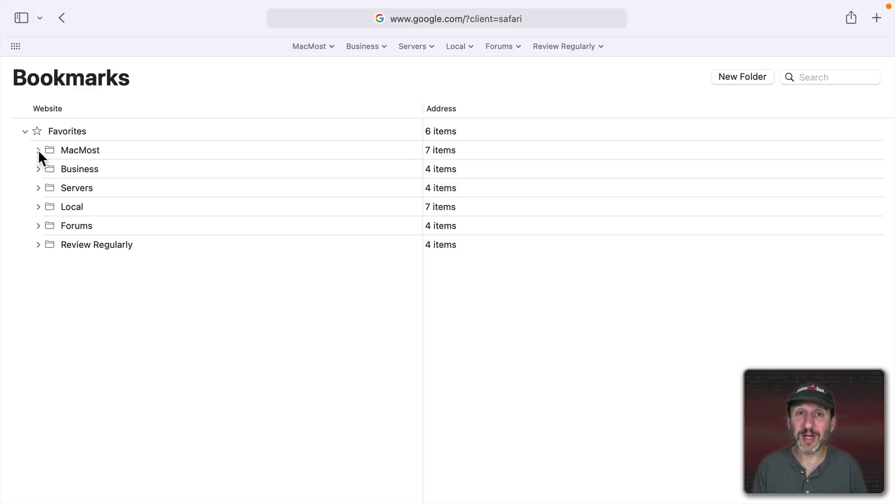
pyautogui.click(39, 150)
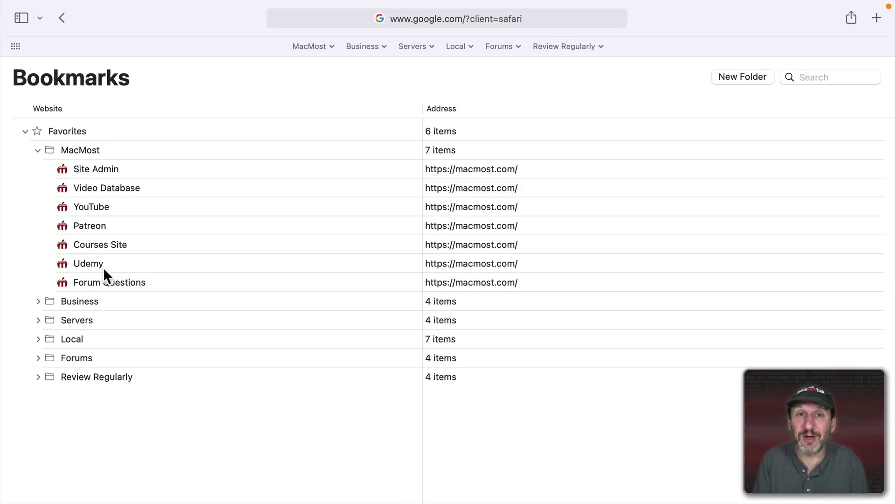
pyautogui.click(38, 149)
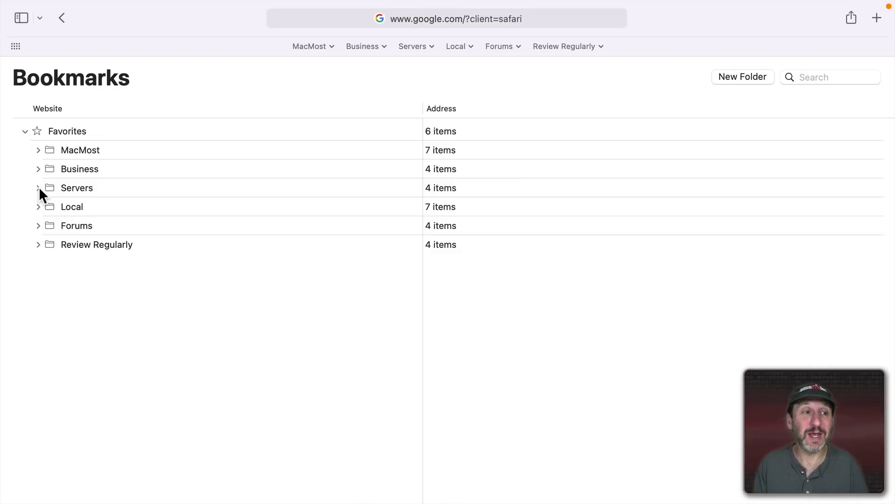
# Inspect the Local folder's Weather bookmark, then Review Regularly's Patreon Discord and Twitter Post Ideas
pyautogui.click(38, 206)
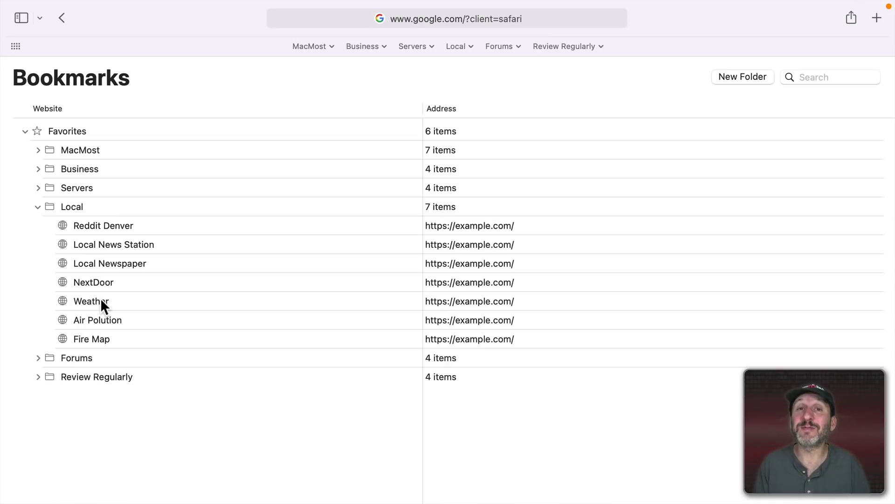
pyautogui.click(60, 301)
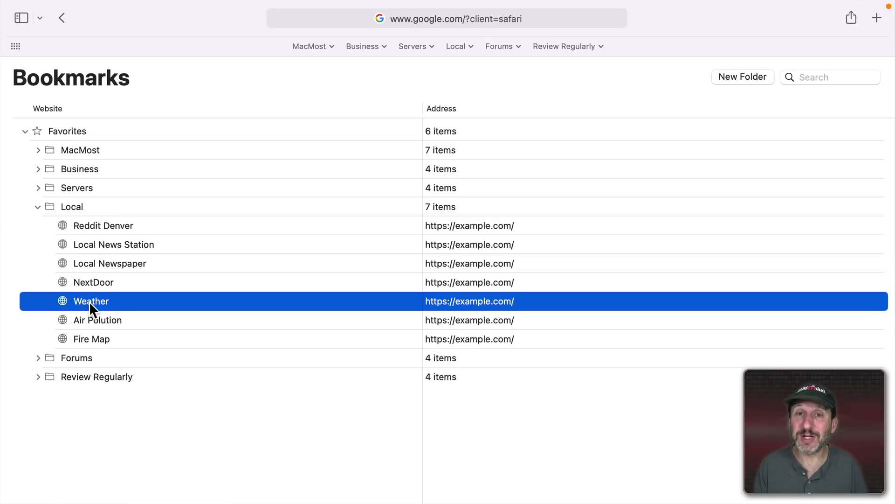
pyautogui.click(38, 207)
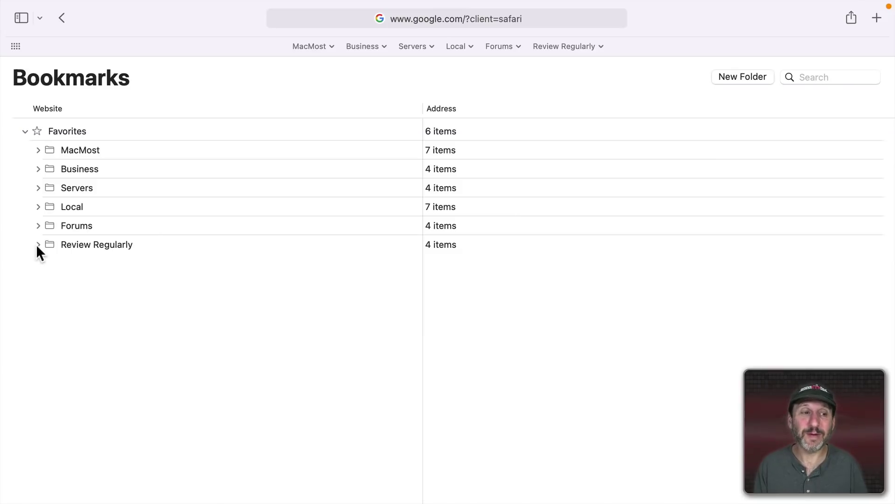
pyautogui.click(38, 246)
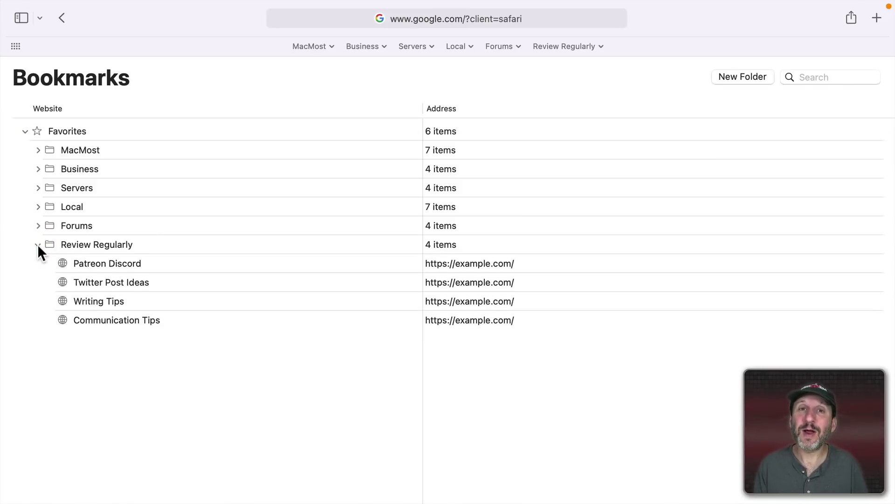
pyautogui.click(123, 262)
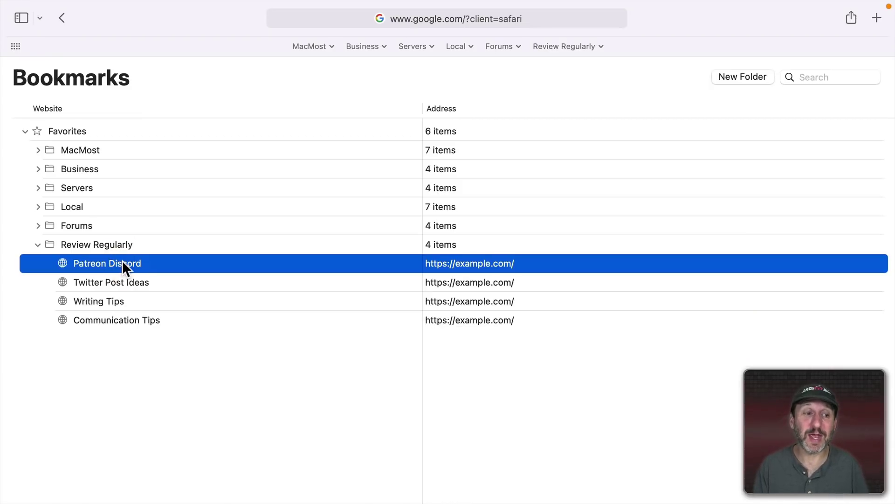
pyautogui.click(107, 284)
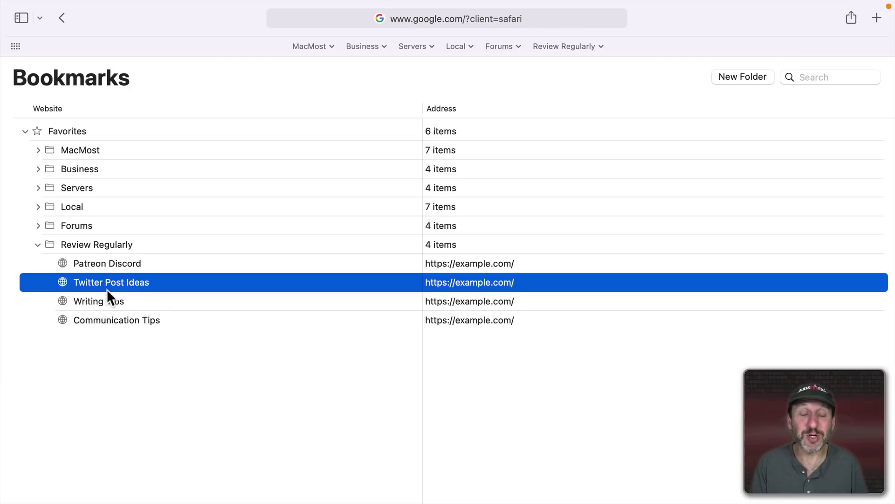
pyautogui.click(80, 243)
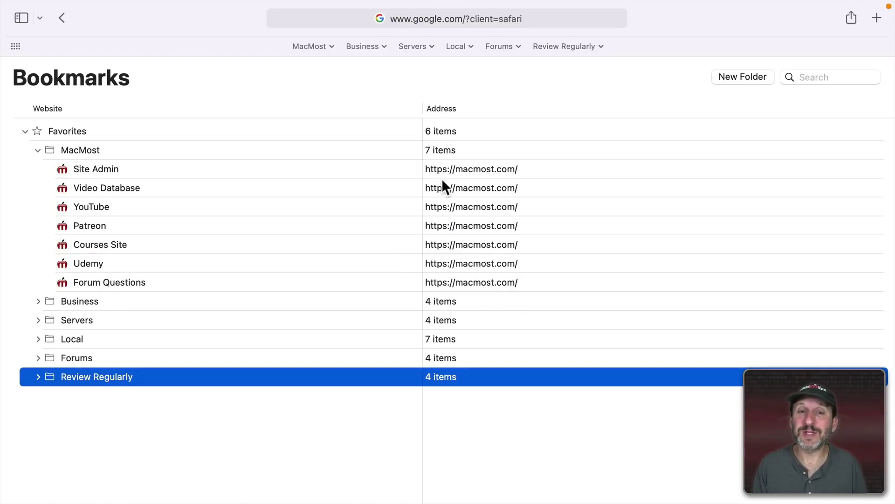
# Select MacMost's Site Admin, Video Database, YouTube, Patreon and Courses Site bookmarks, then expand Local
pyautogui.click(462, 169)
pyautogui.click(466, 189)
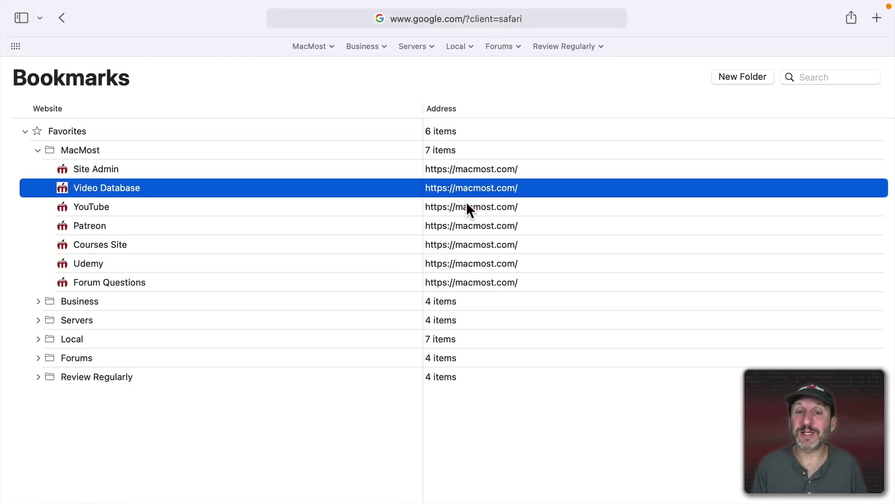
pyautogui.click(466, 205)
pyautogui.click(468, 226)
pyautogui.click(468, 245)
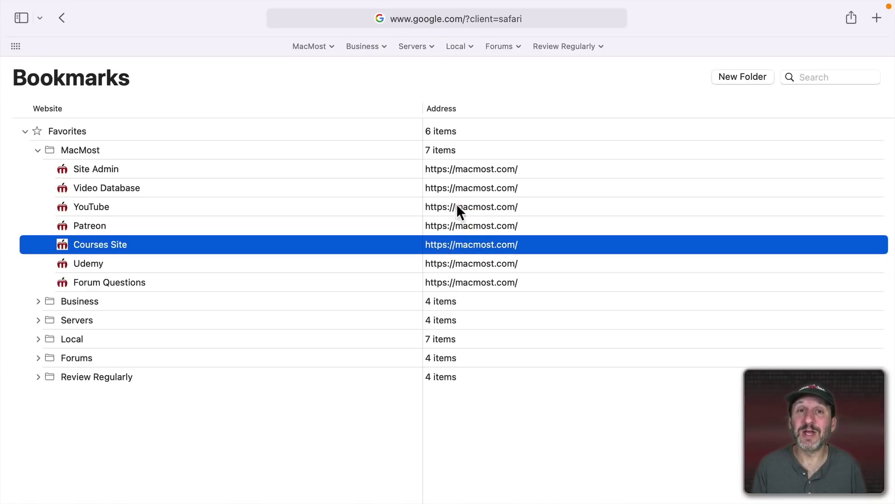
pyautogui.click(40, 339)
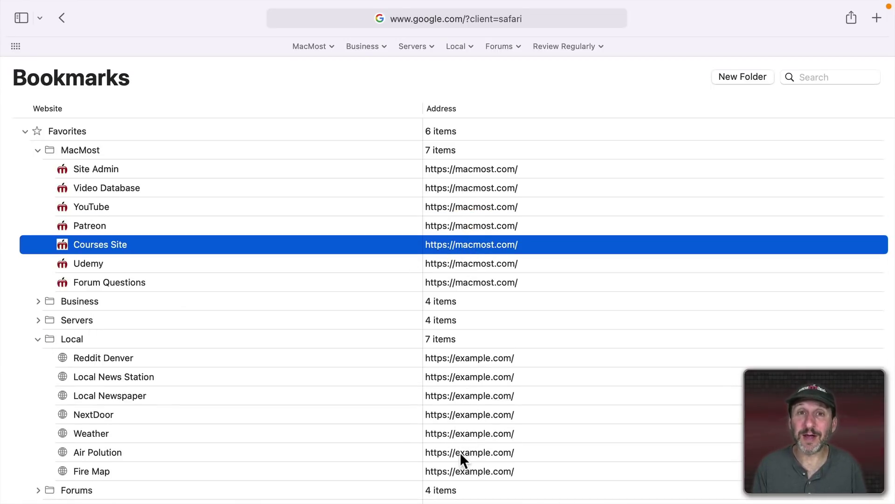
# Go back to the Start Page, open the MacMost tile and preview its Favorites bar dropdown
pyautogui.press('super+bracketleft')
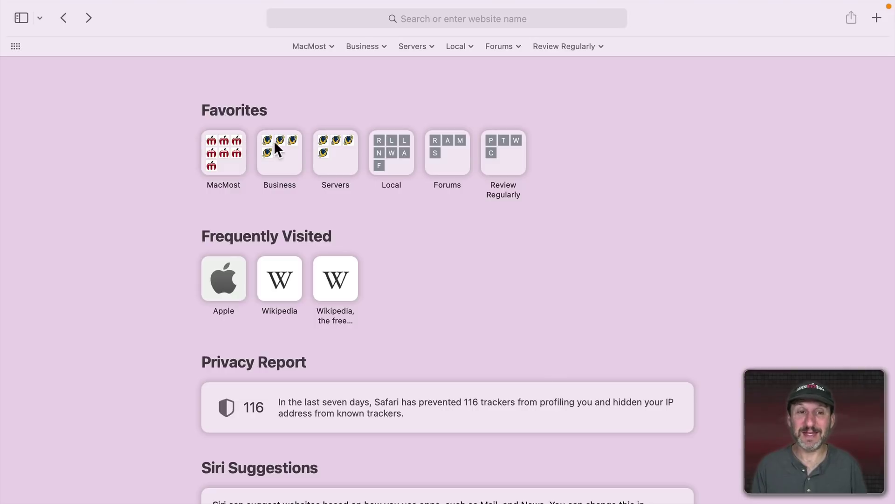
pyautogui.click(226, 144)
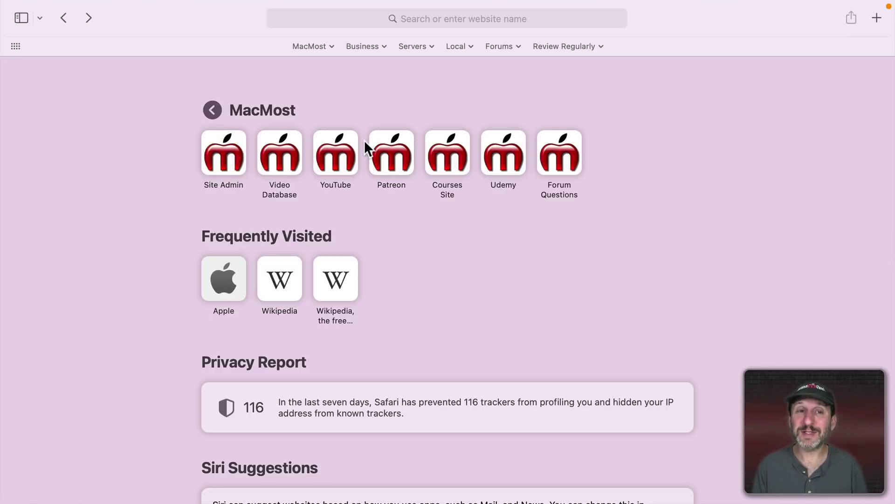
pyautogui.click(313, 46)
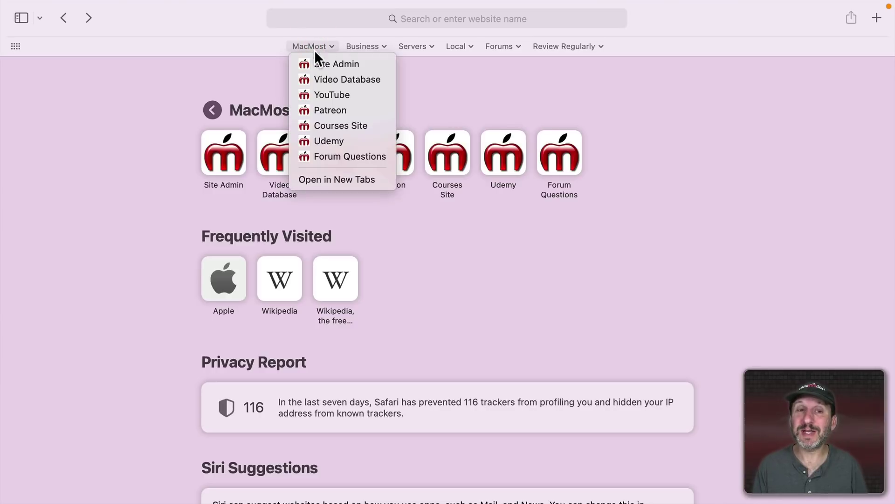
pyautogui.click(250, 76)
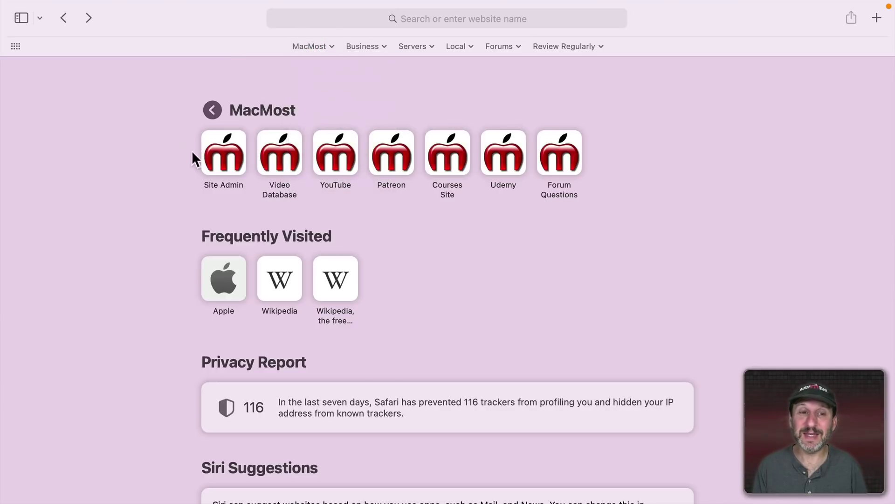
pyautogui.click(313, 45)
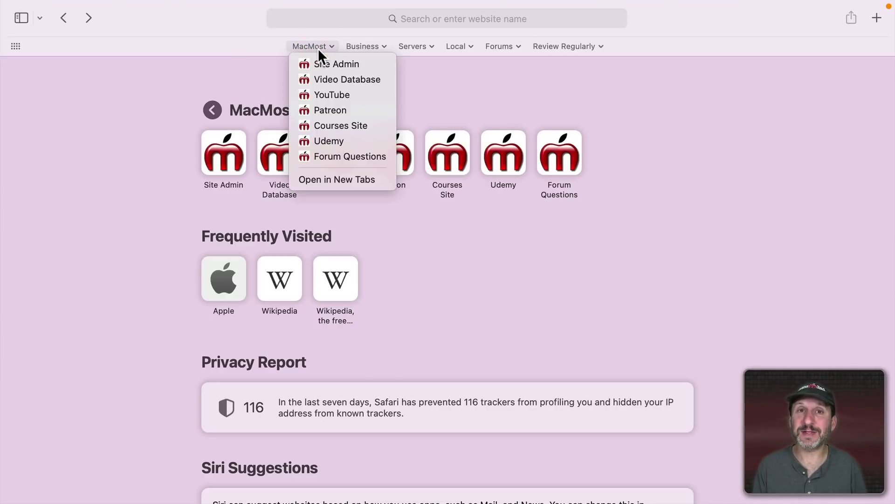
pyautogui.press('super+t')
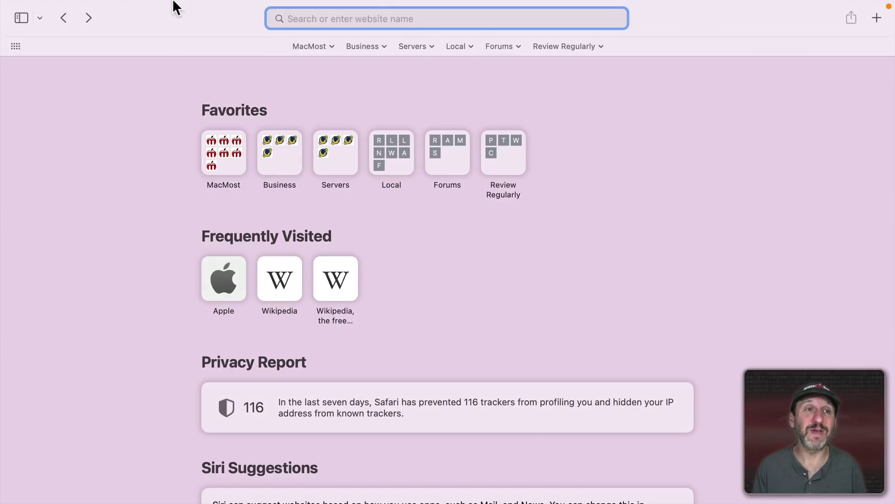
pyautogui.click(187, 7)
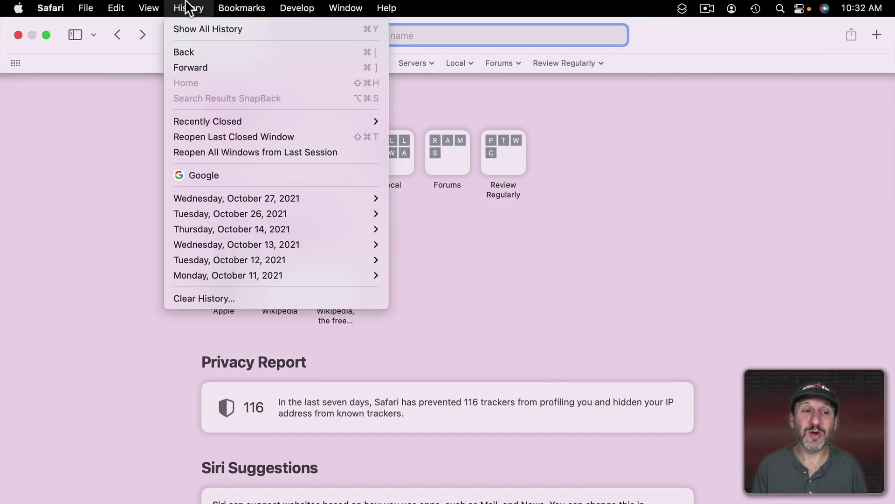
pyautogui.click(201, 30)
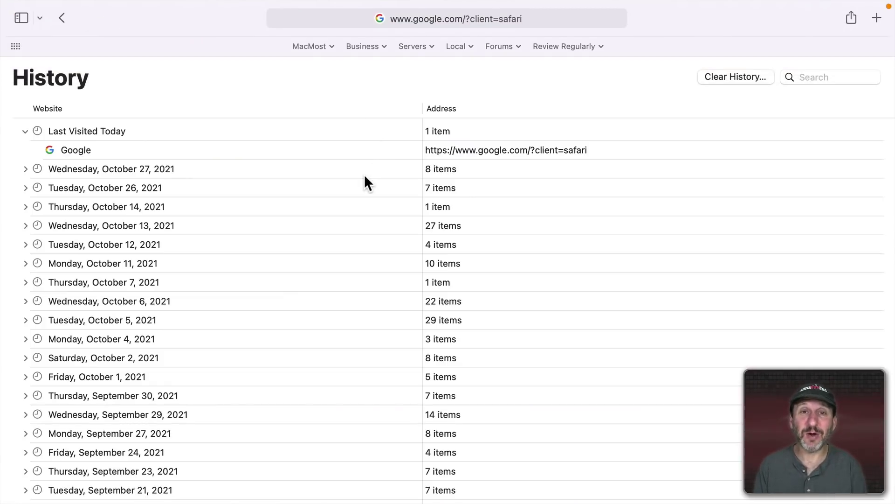
pyautogui.scroll(-20, 365, 176)
pyautogui.scroll(20, 363, 200)
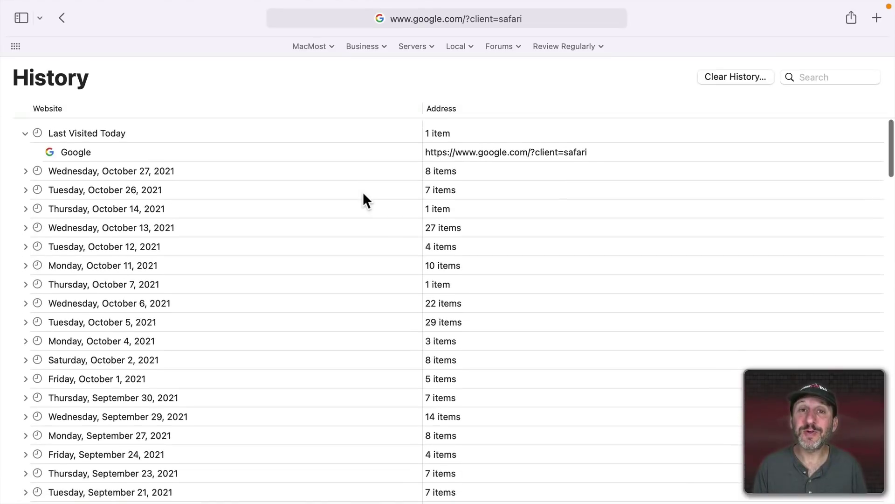
pyautogui.click(807, 77)
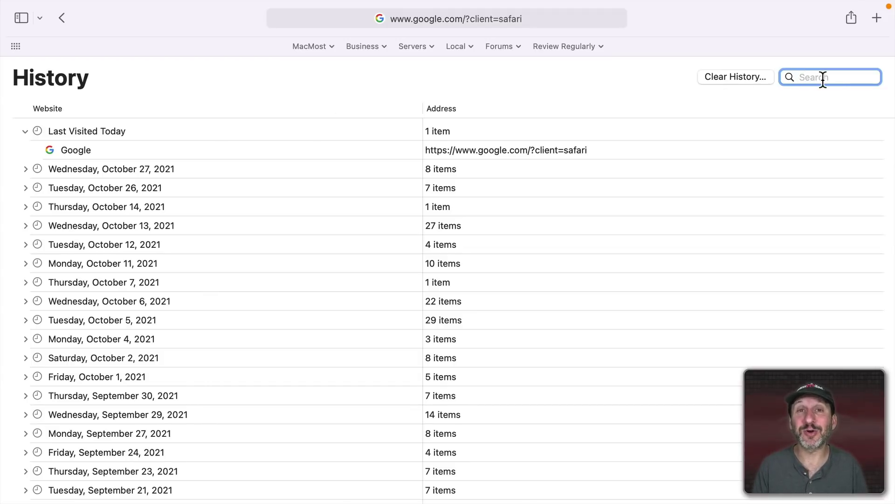
pyautogui.press('super+bracketleft')
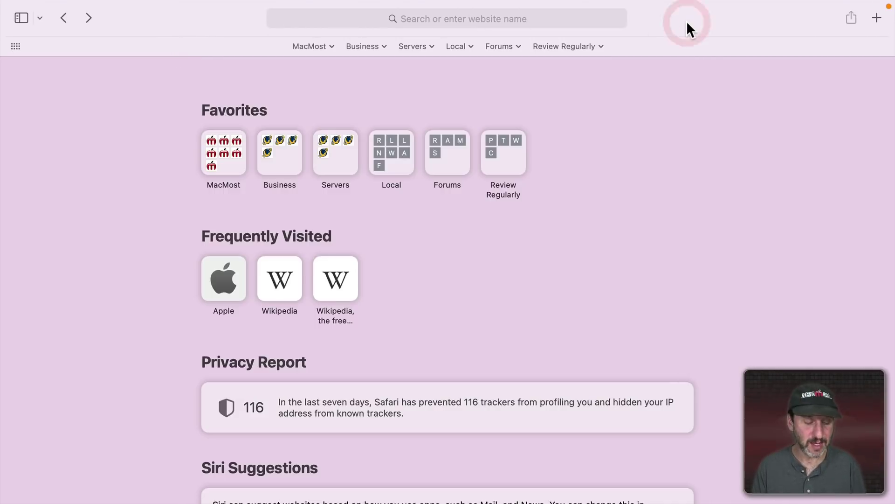
pyautogui.press('super+t')
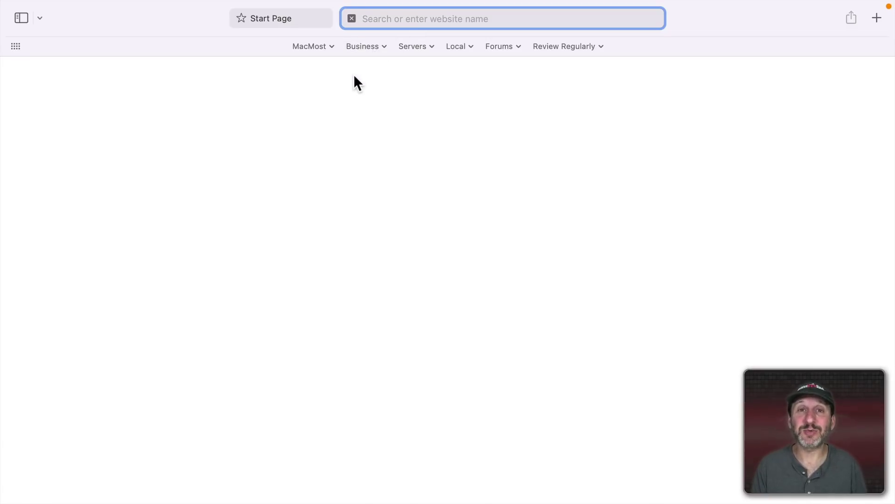
pyautogui.click(21, 18)
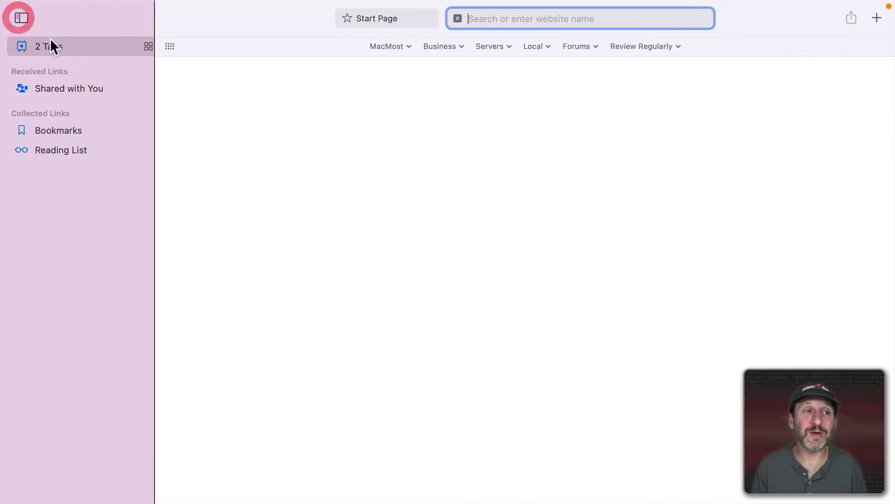
pyautogui.click(21, 18)
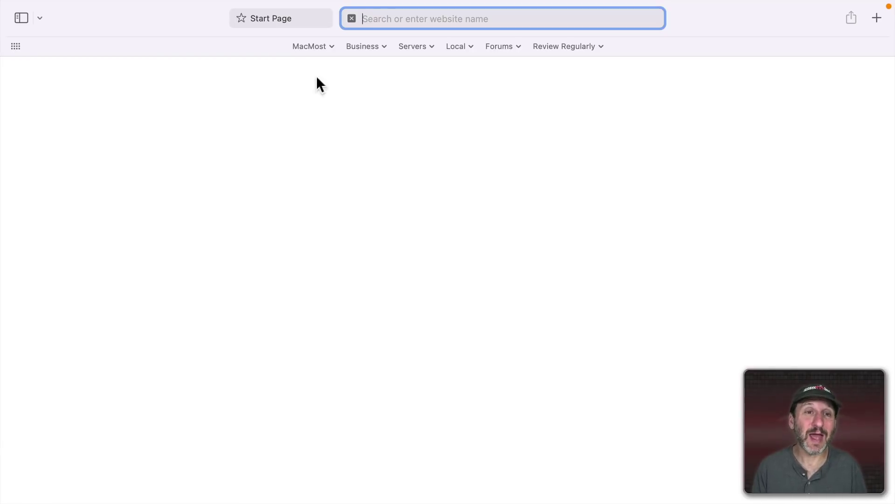
pyautogui.click(352, 18)
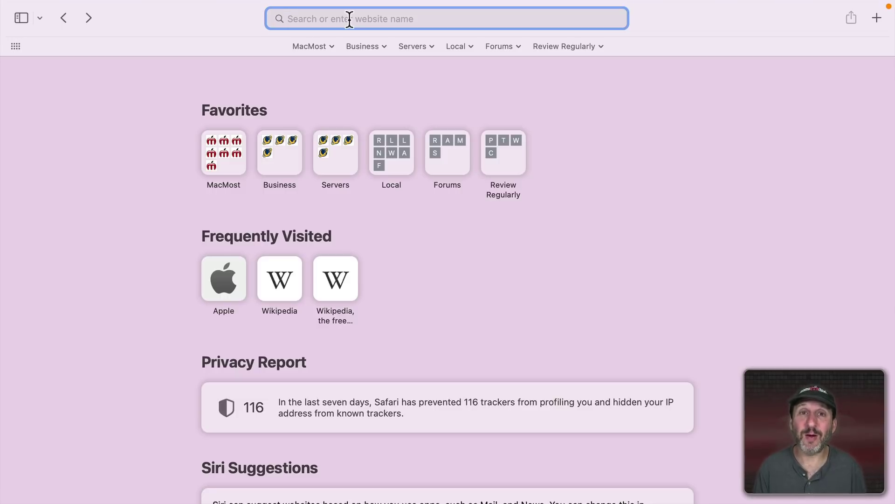
# Open Safari Preferences on the Extensions tab, showing 1Password 7.9 and "Open In" both turned off
pyautogui.moveTo(133, 5)
pyautogui.click(53, 9)
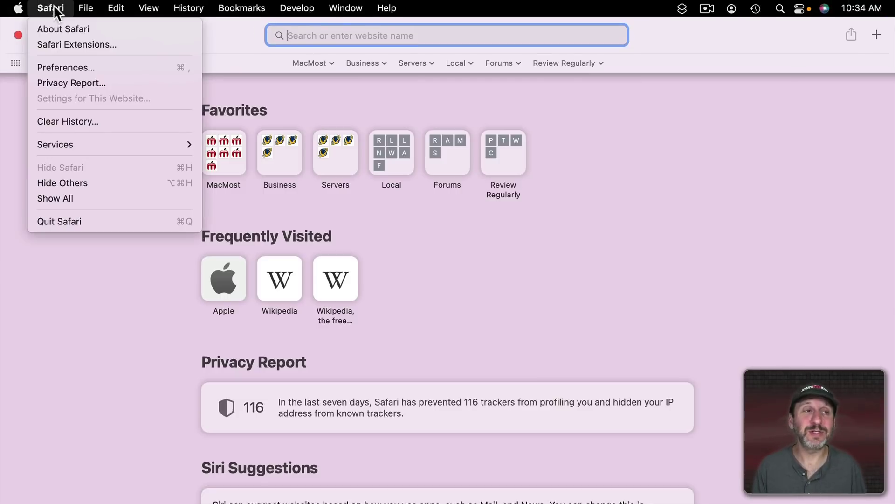
pyautogui.click(63, 67)
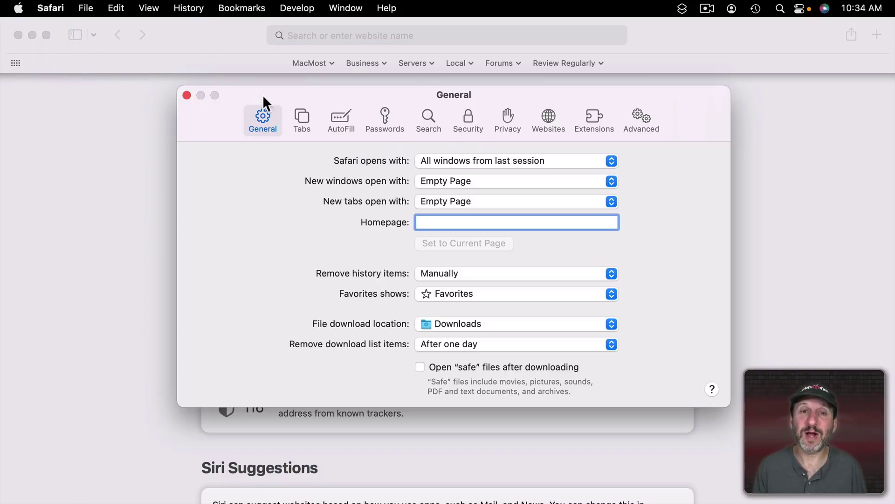
pyautogui.click(584, 117)
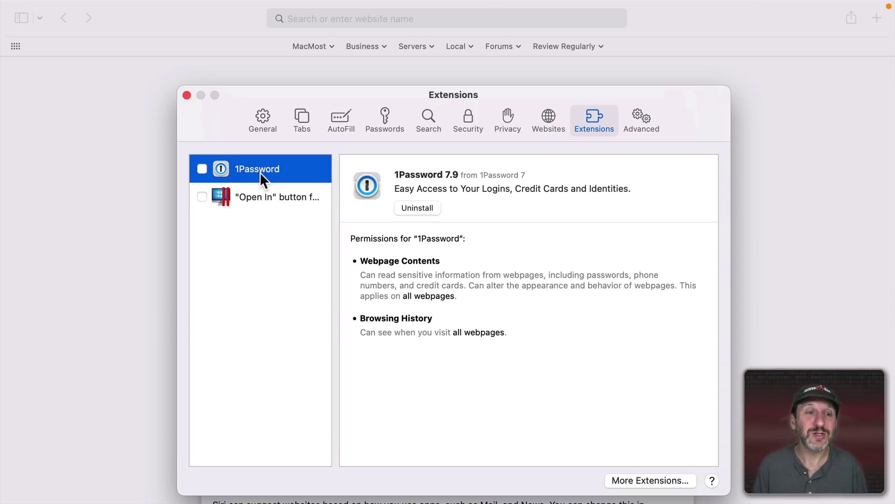
# Select the "Open In" button for Internet Explorer extension to view its details and permissions
pyautogui.click(270, 200)
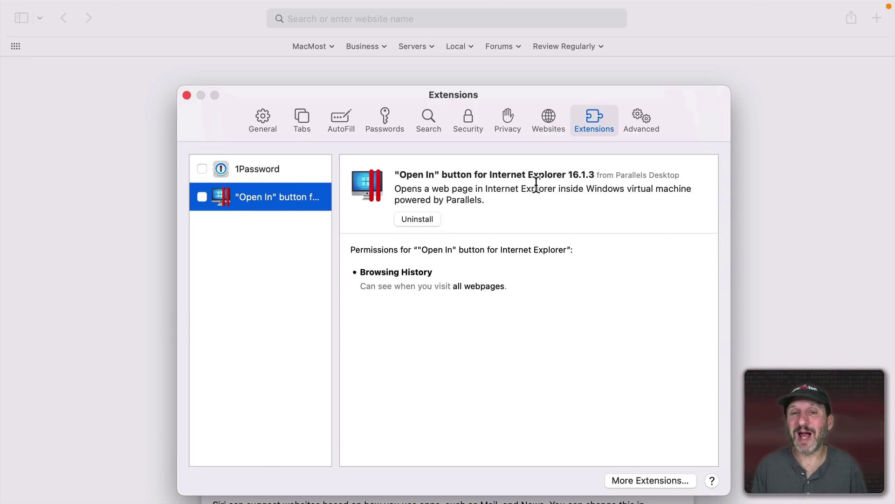